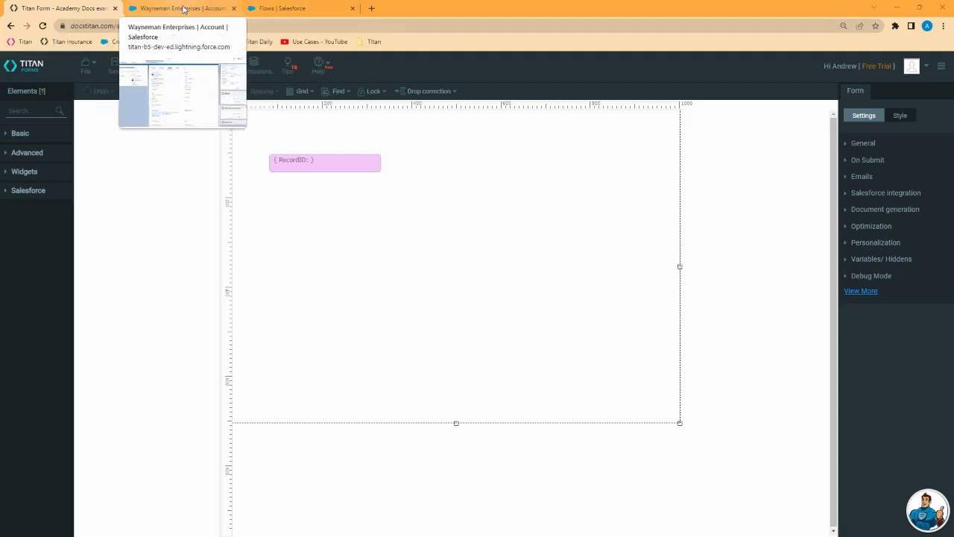
Step: Create a record-triggered flow on Account that runs when a record is created or updated
left_click(277, 8)
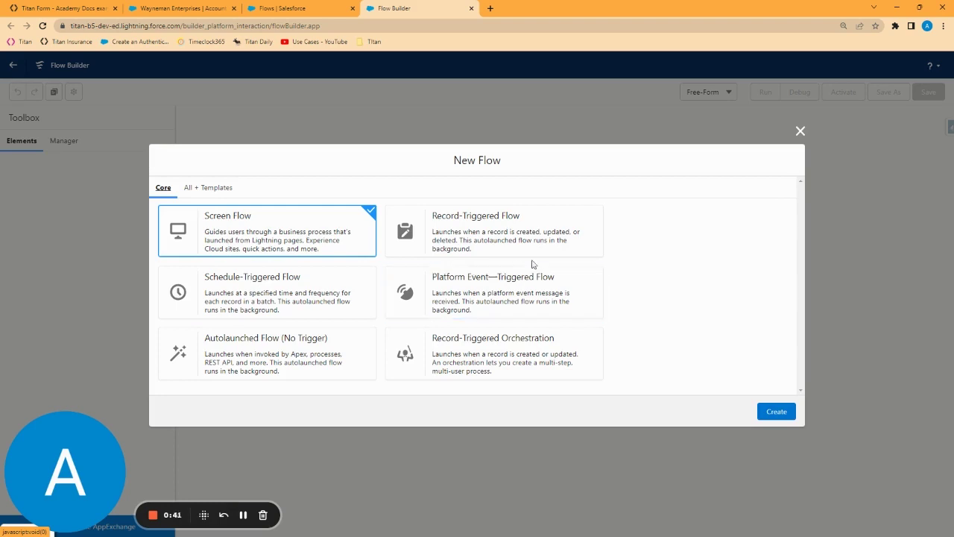
left_click(467, 231)
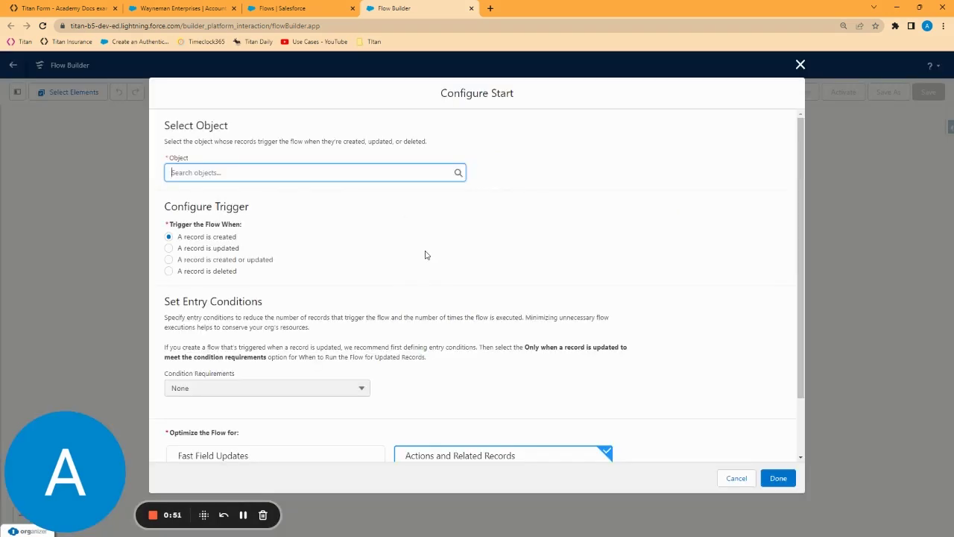
type("acc")
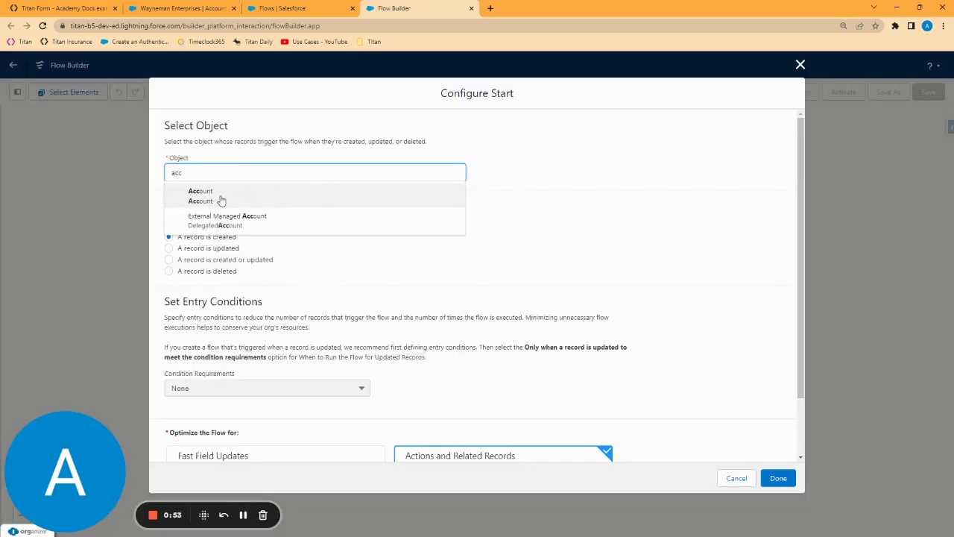
left_click(221, 198)
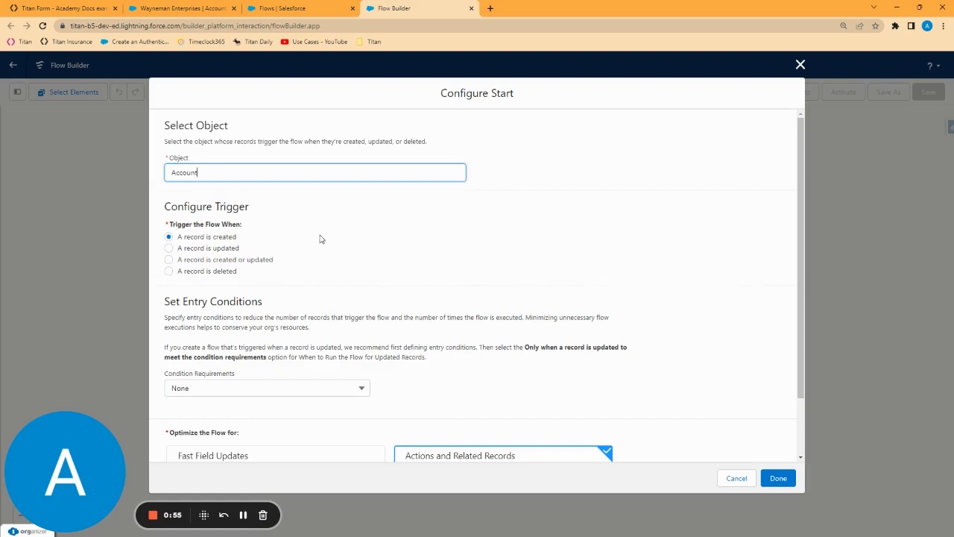
left_click(192, 261)
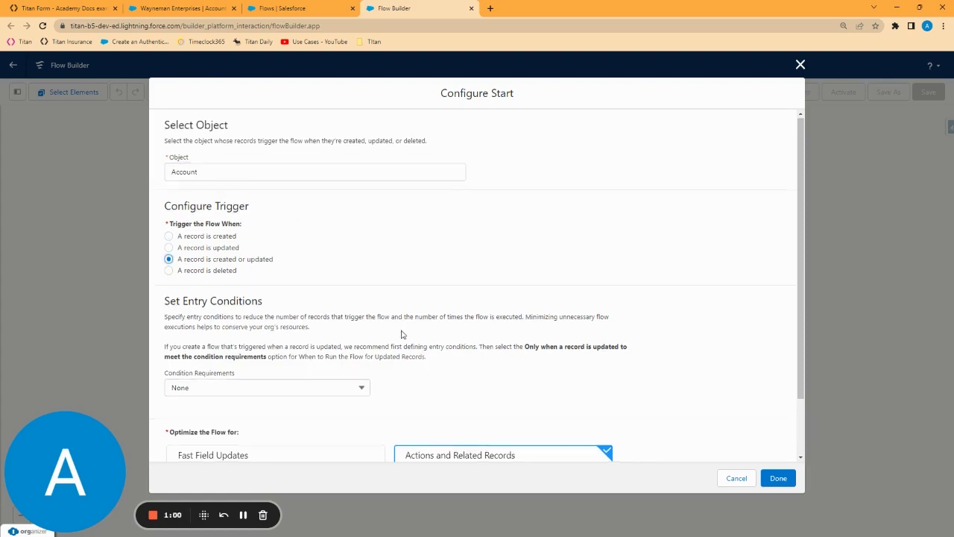
scroll(401, 334, "down", 1)
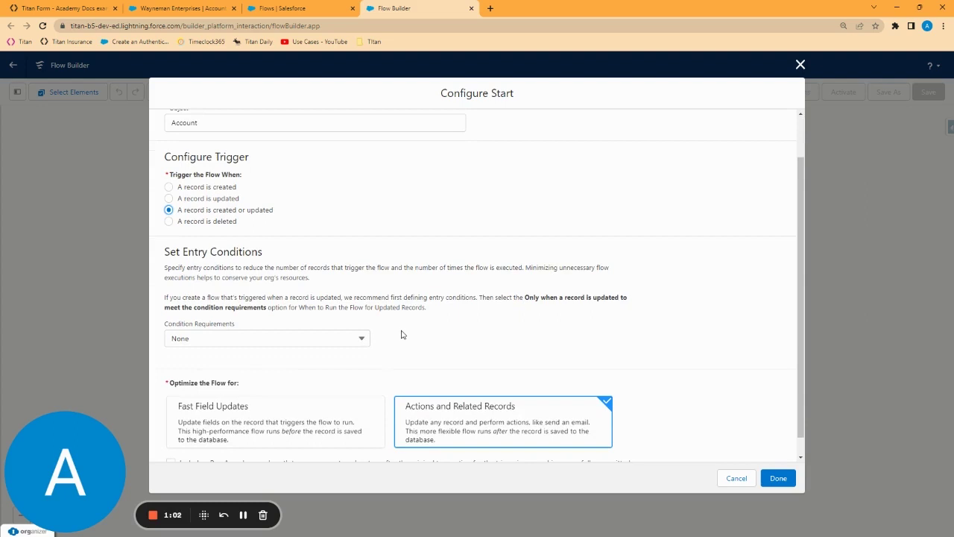
left_click(342, 342)
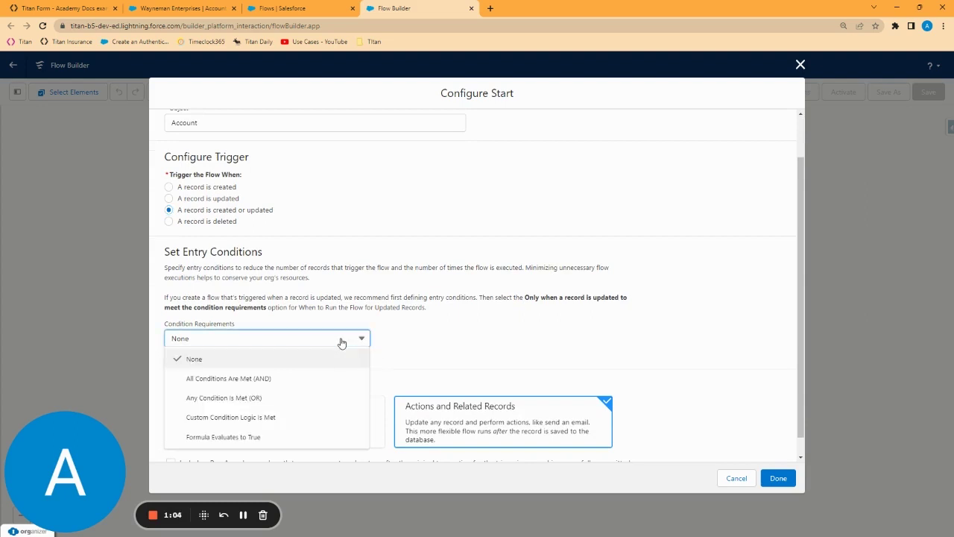
Step: Require all conditions to be met and add an Industry Equals condition
scroll(315, 373, "down", 1)
left_click(276, 319)
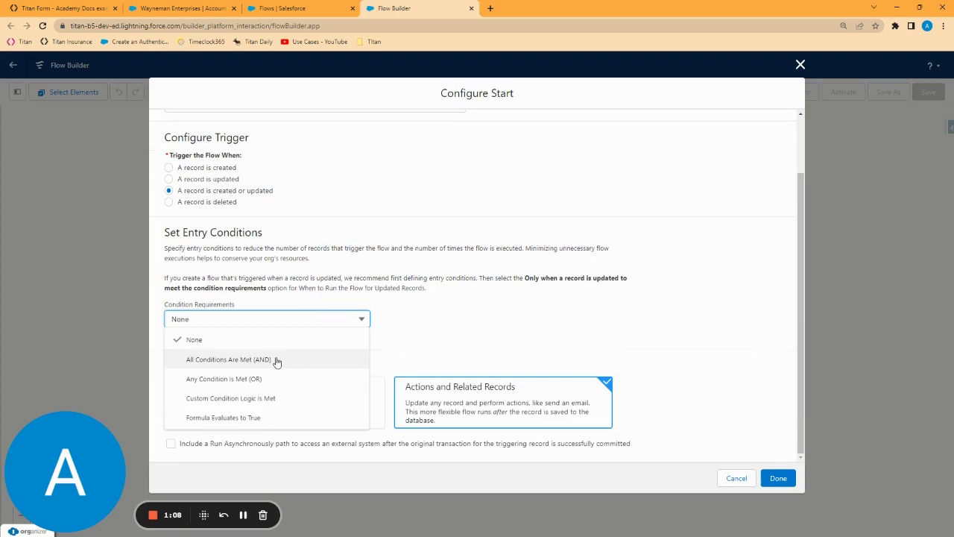
left_click(277, 362)
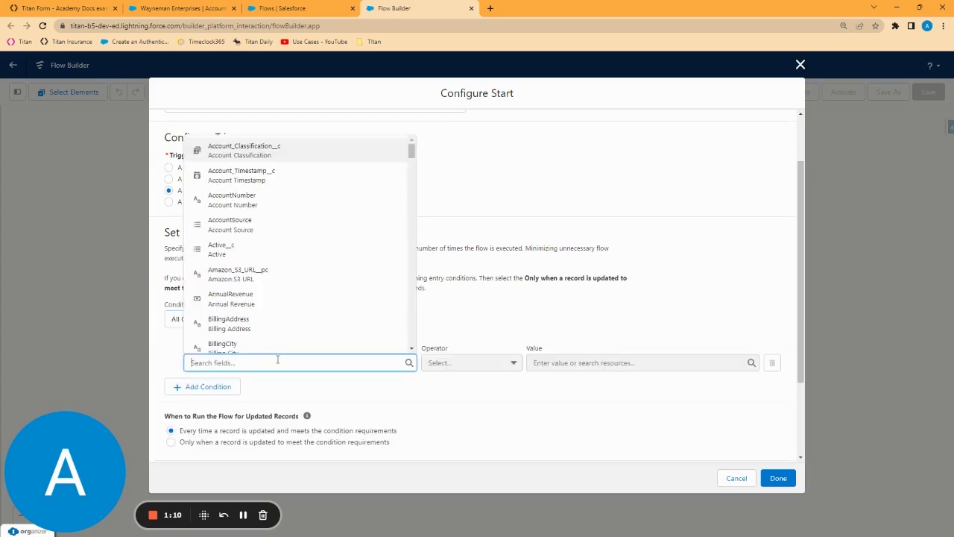
type("indu")
left_click(223, 340)
left_click(473, 364)
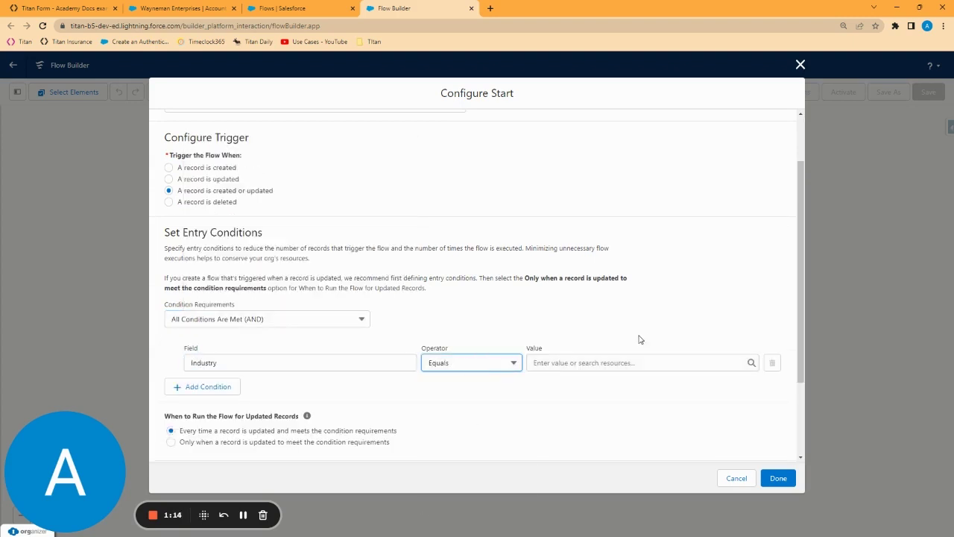
left_click(630, 361)
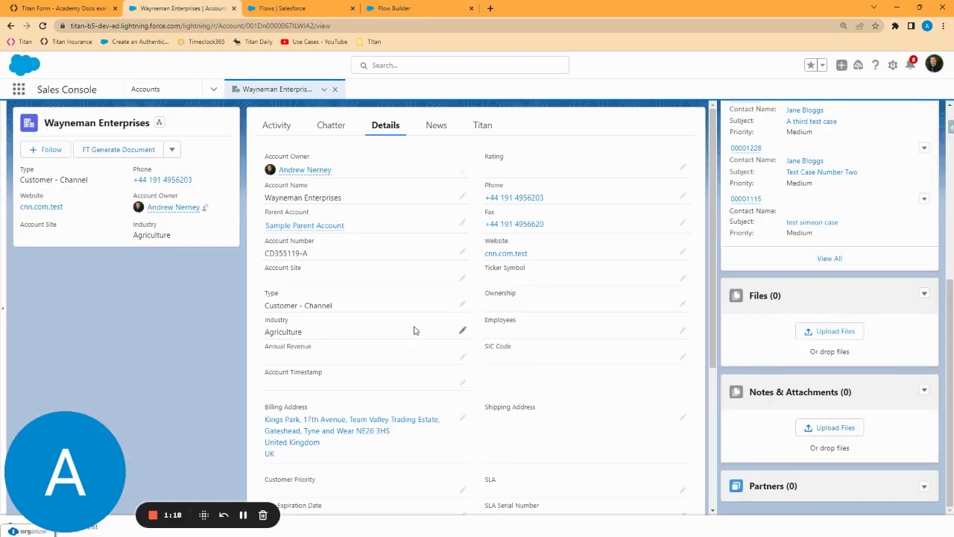
Step: Look over the Industry choices on the Account record without changing them
left_click(463, 333)
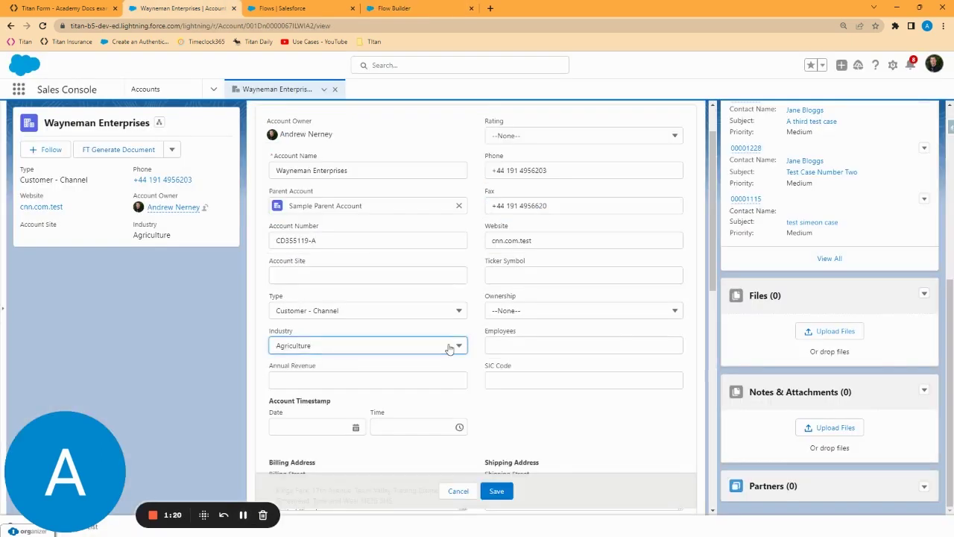
left_click(450, 348)
left_click(450, 349)
left_click(431, 9)
Step: Set the condition value to Apparel and finish configuring the Start element
left_click(575, 362)
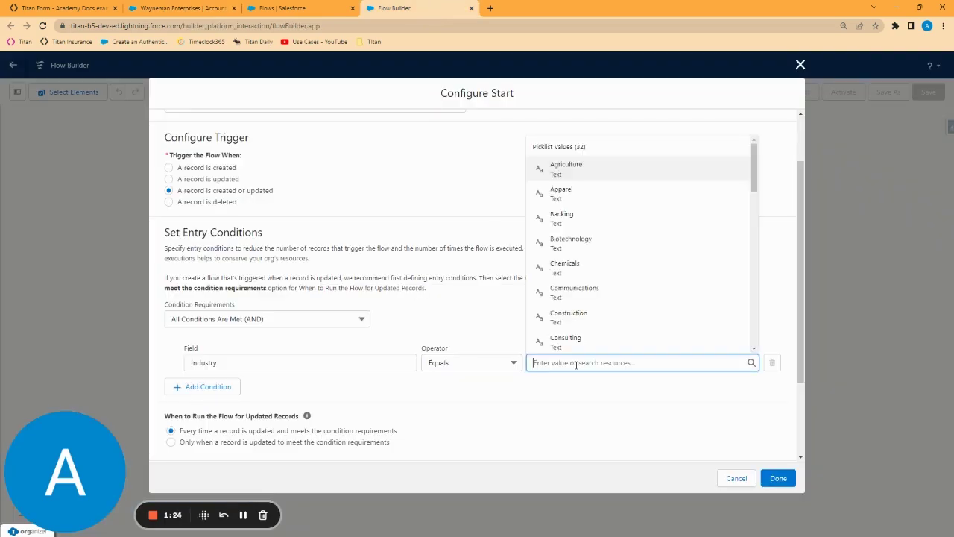
type("Appa")
left_click(572, 337)
left_click(776, 478)
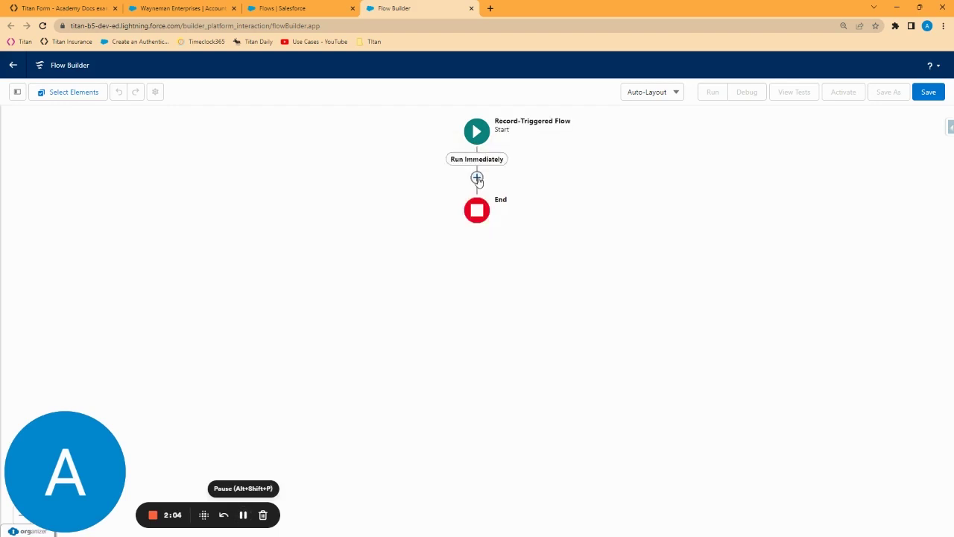
Step: Add an action element after Start using the Form_Builder__FTDocGen action
left_click(477, 178)
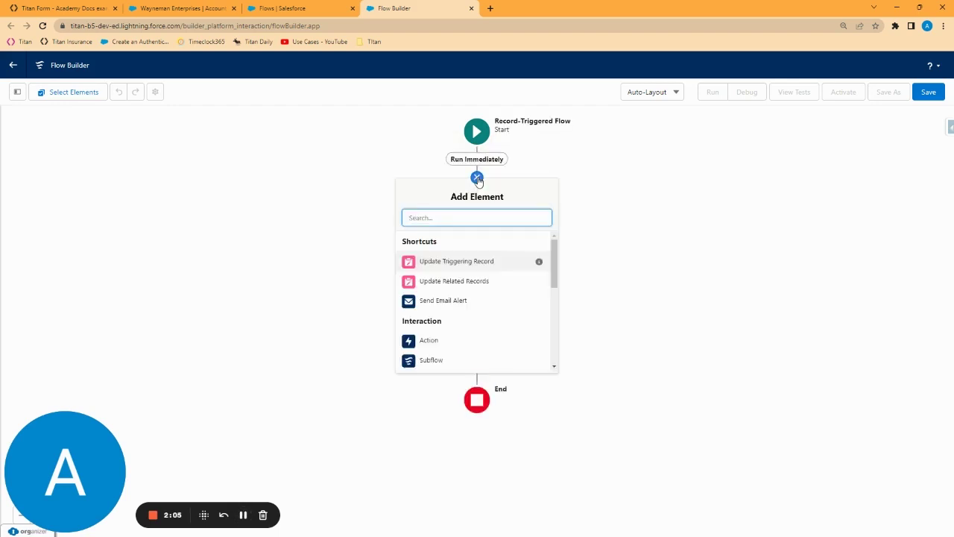
left_click(428, 341)
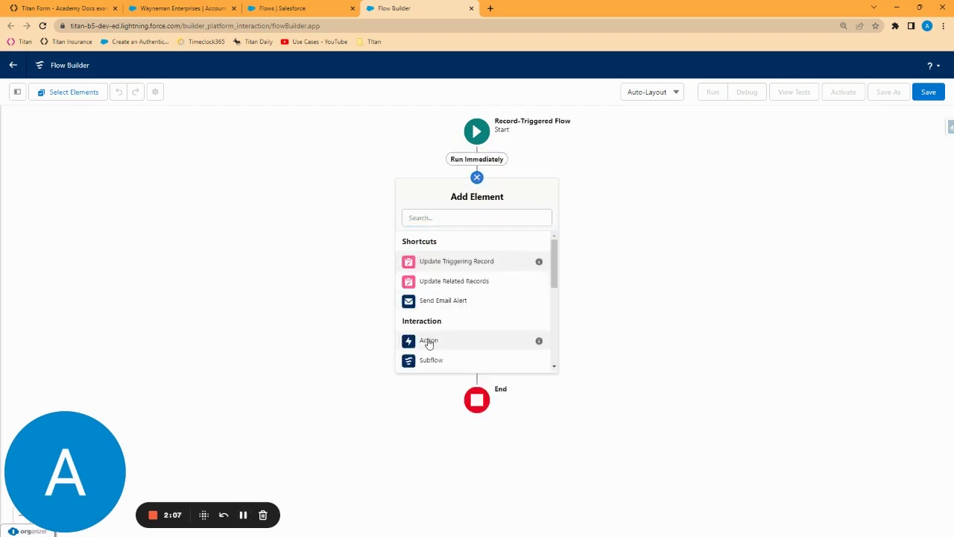
left_click(460, 175)
type("ft")
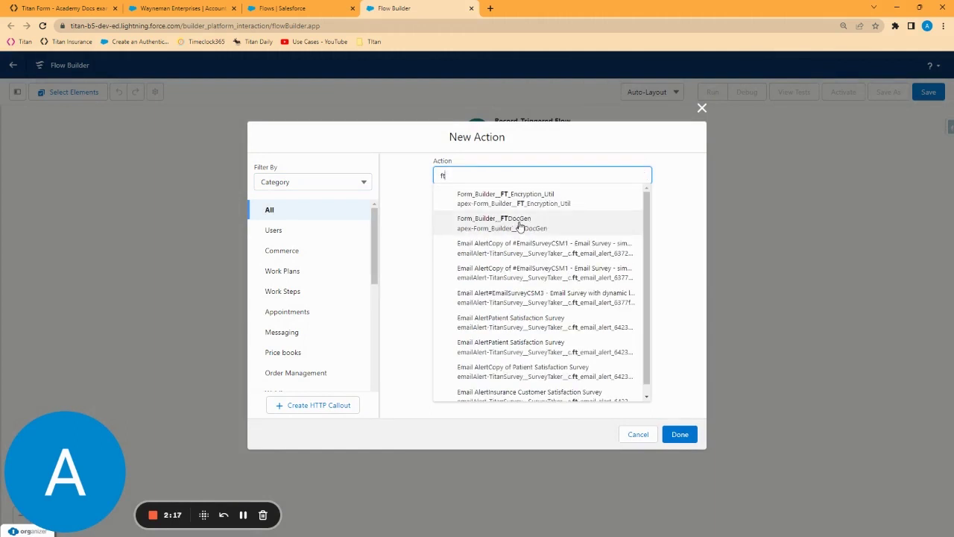
left_click(528, 223)
Step: Label the action Send Document and accept the API name Send_Document
left_click(432, 223)
type("Send Document")
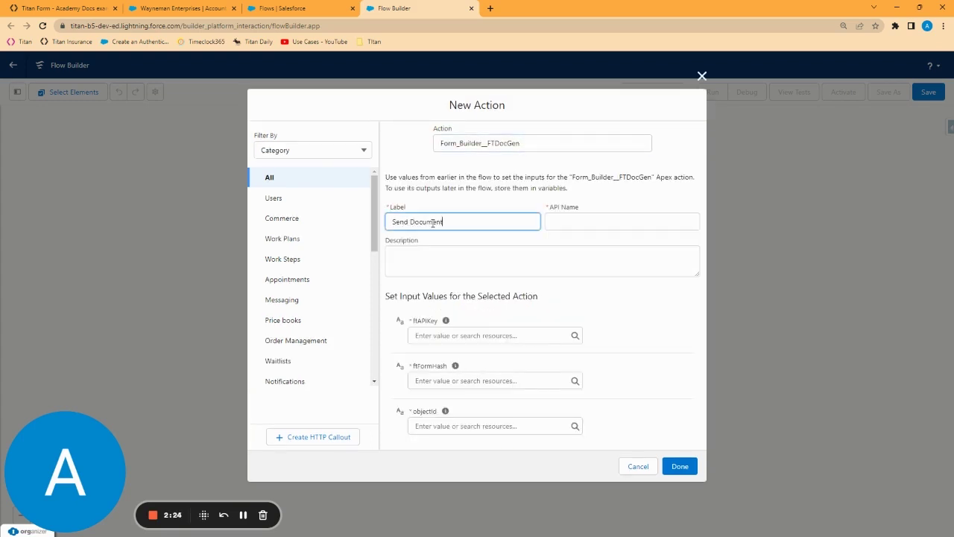
key("Tab")
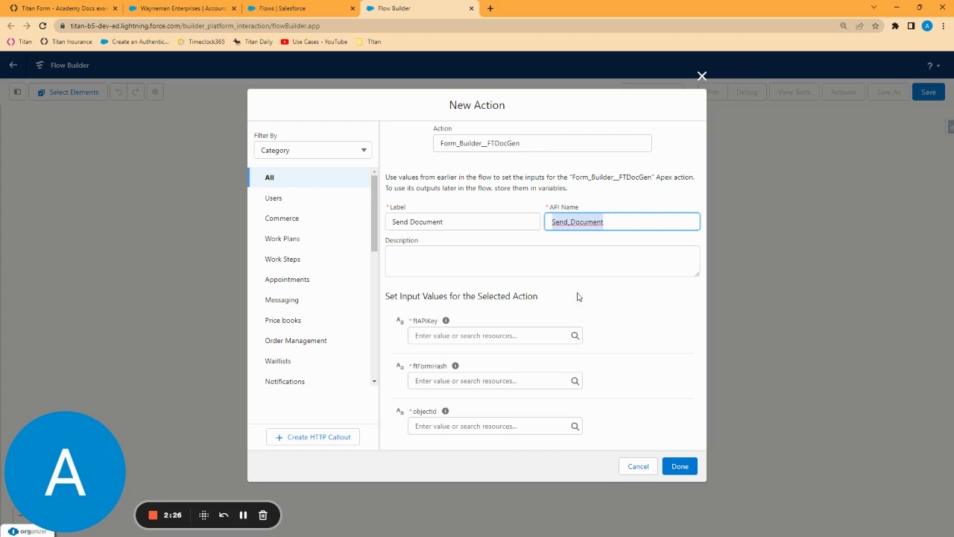
left_click(601, 315)
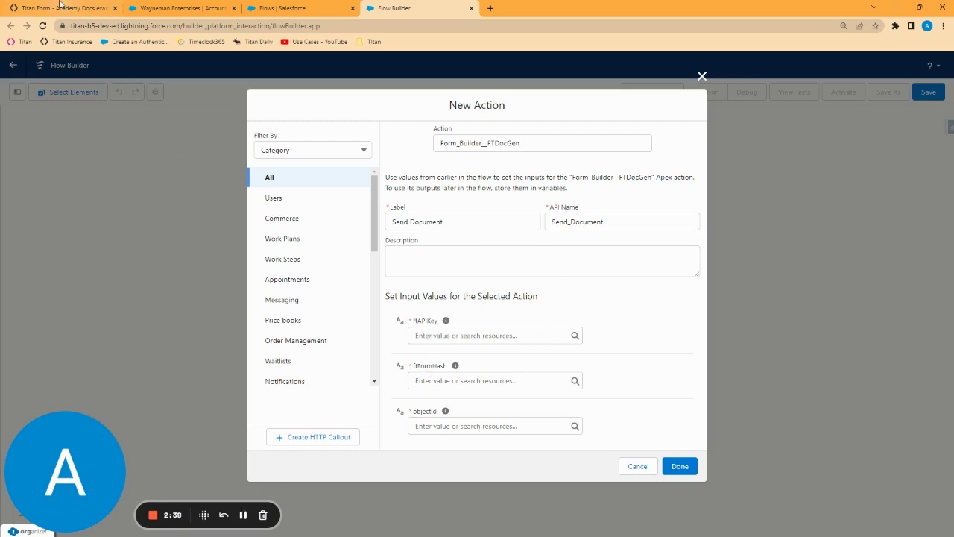
left_click(58, 8)
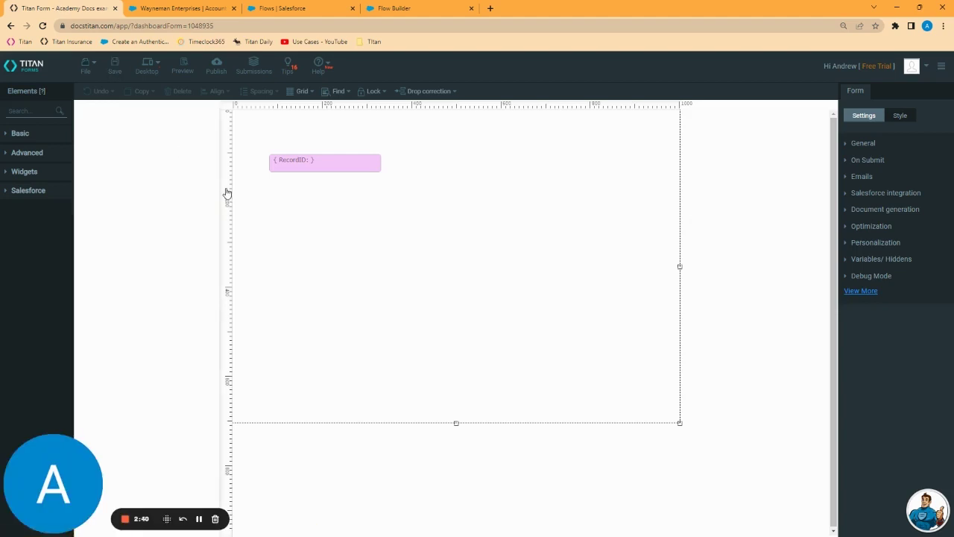
Step: Open the Process Builder settings from the Word document generation mapping
left_click(885, 209)
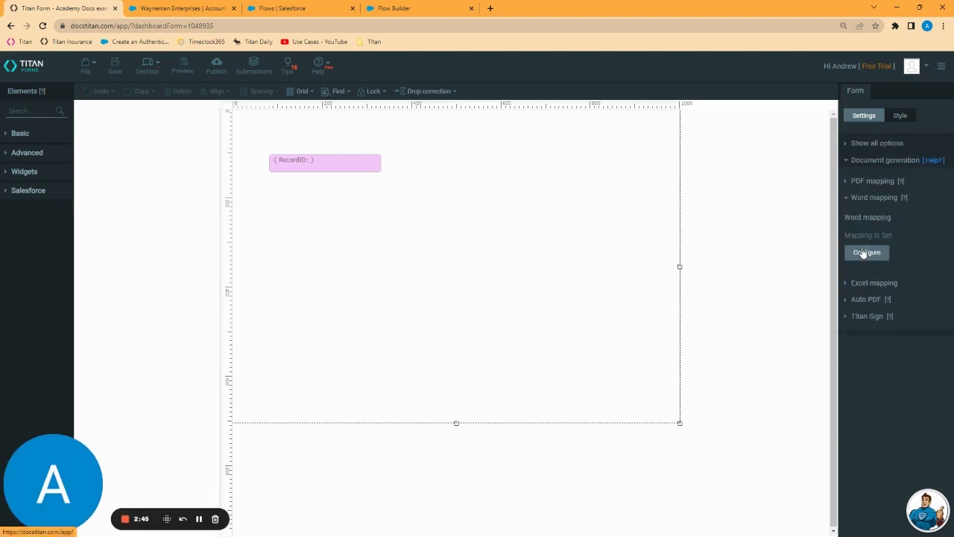
left_click(865, 252)
scroll(512, 409, "down", 3)
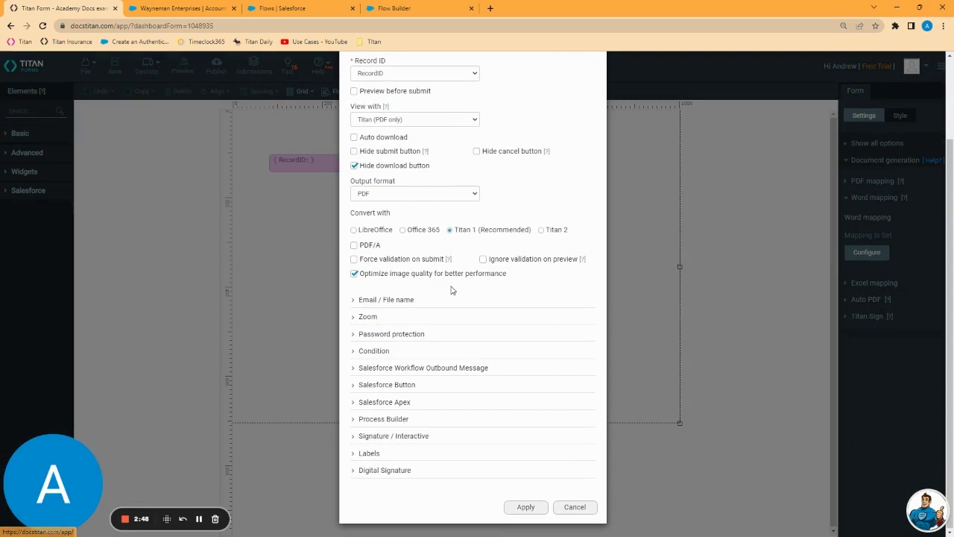
left_click(359, 420)
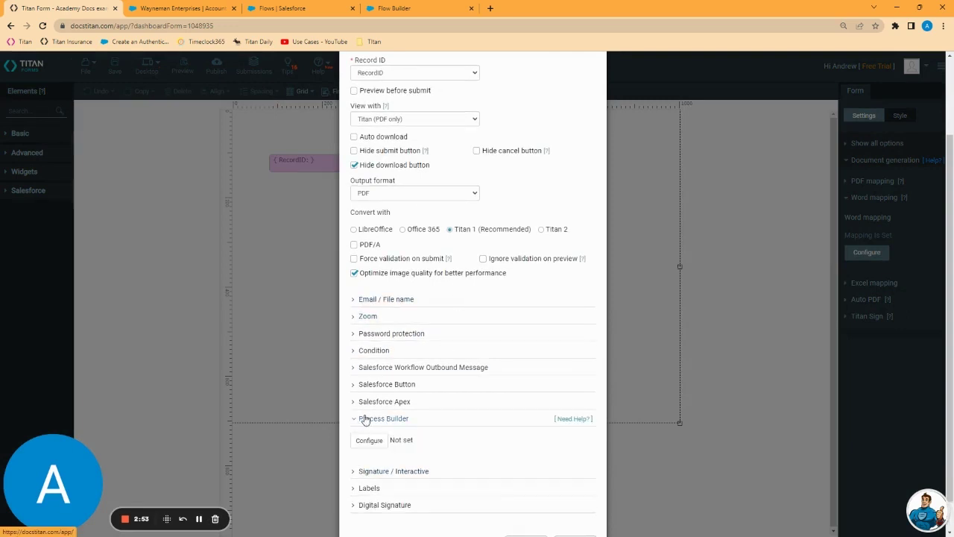
left_click(369, 440)
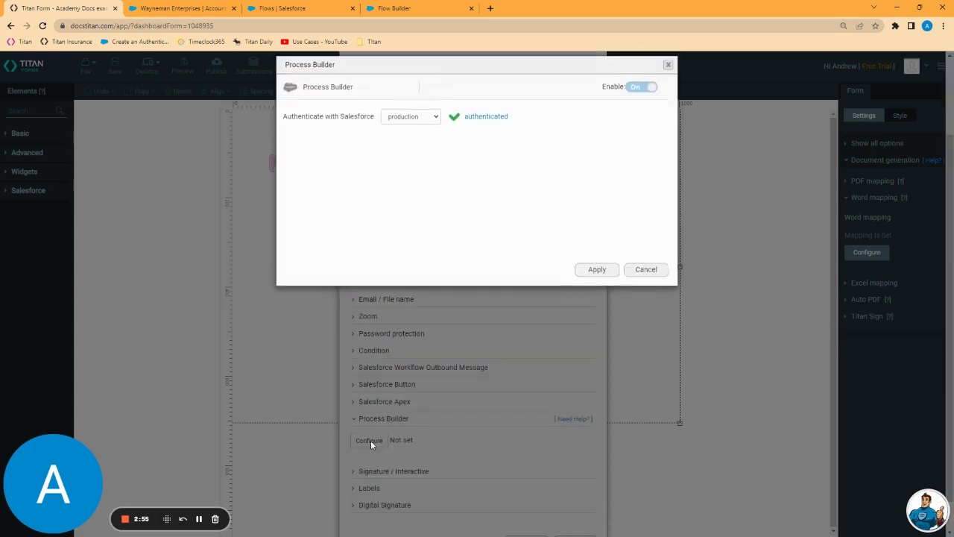
Step: Set Account as the integration object and map Record ID to RecordID (fld2)
left_click(382, 158)
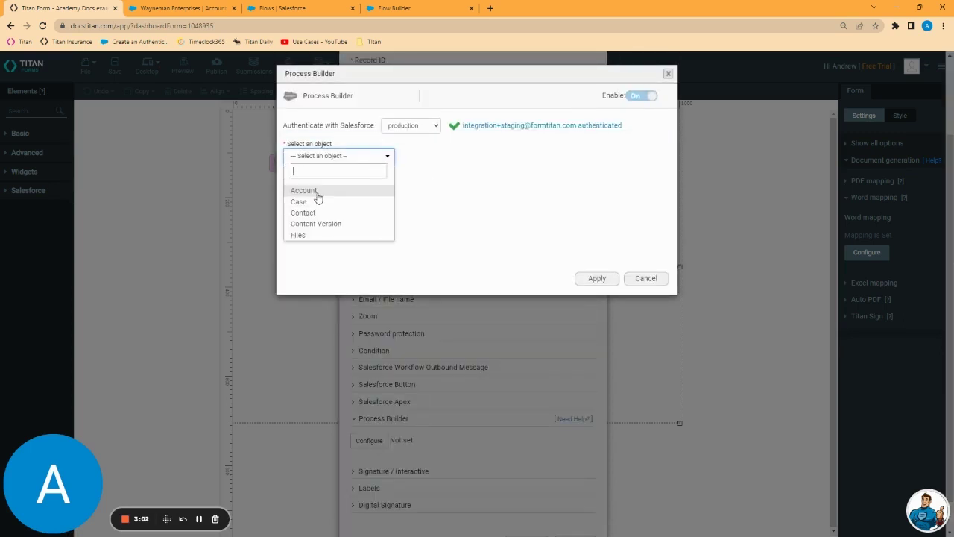
left_click(317, 193)
left_click(376, 193)
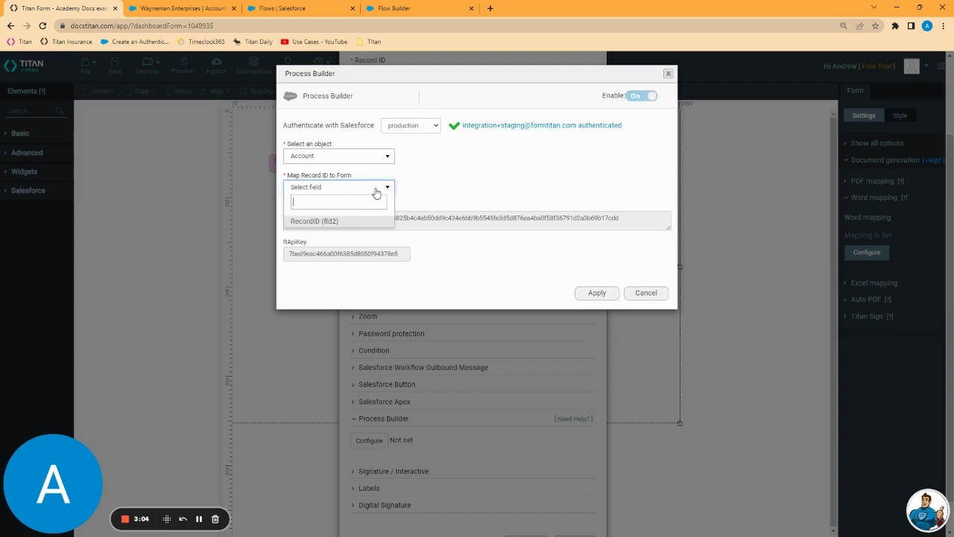
left_click(319, 221)
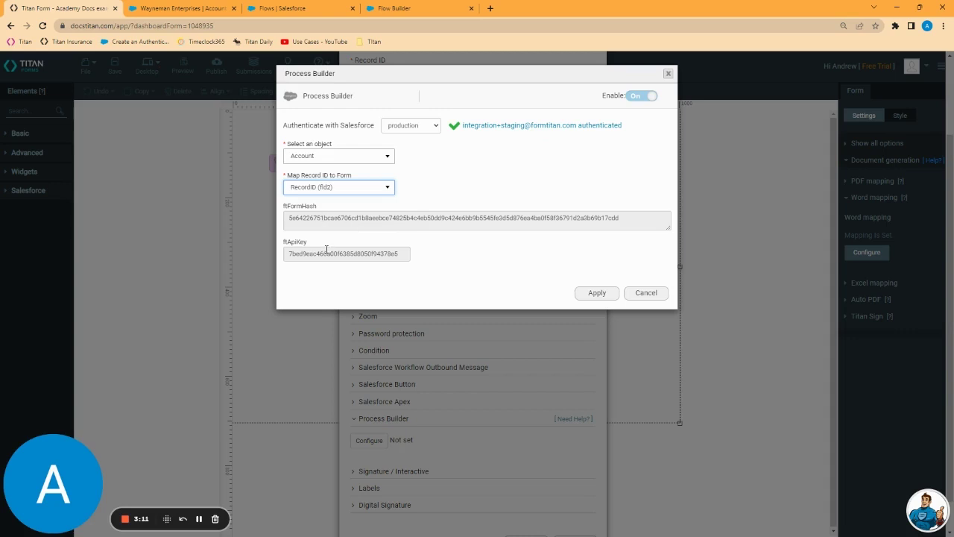
Step: Copy the ftFormHash value shown in the Process Builder settings
double_click(574, 221)
right_click(574, 222)
left_click(589, 223)
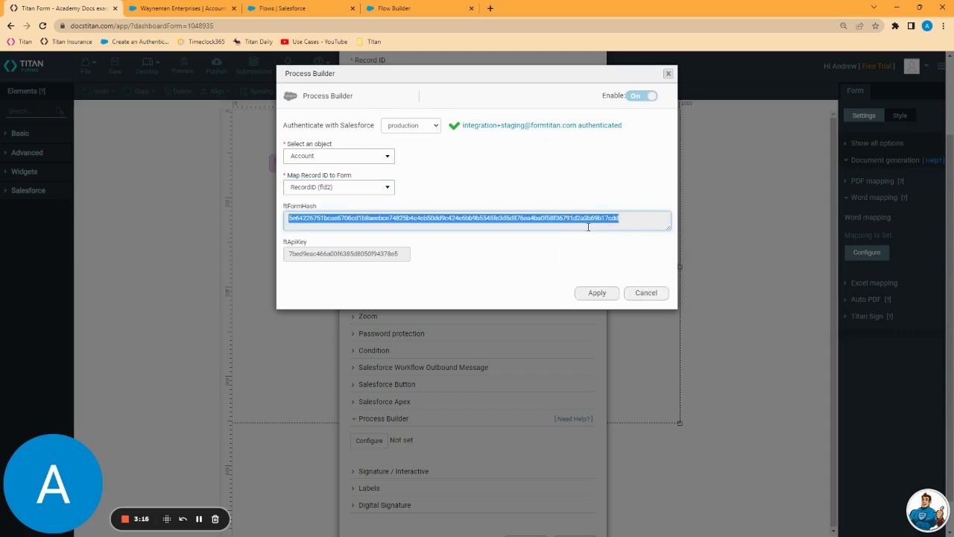
Step: Paste the Titan form hash into ftFormHash and the API key into ftAPIKey
left_click(405, 9)
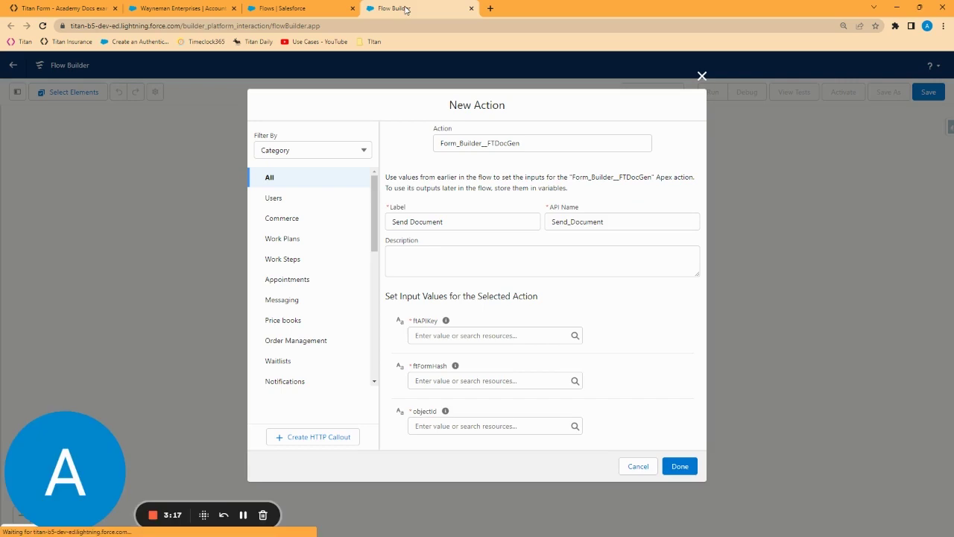
left_click(464, 378)
key("ctrl+v")
left_click(458, 336)
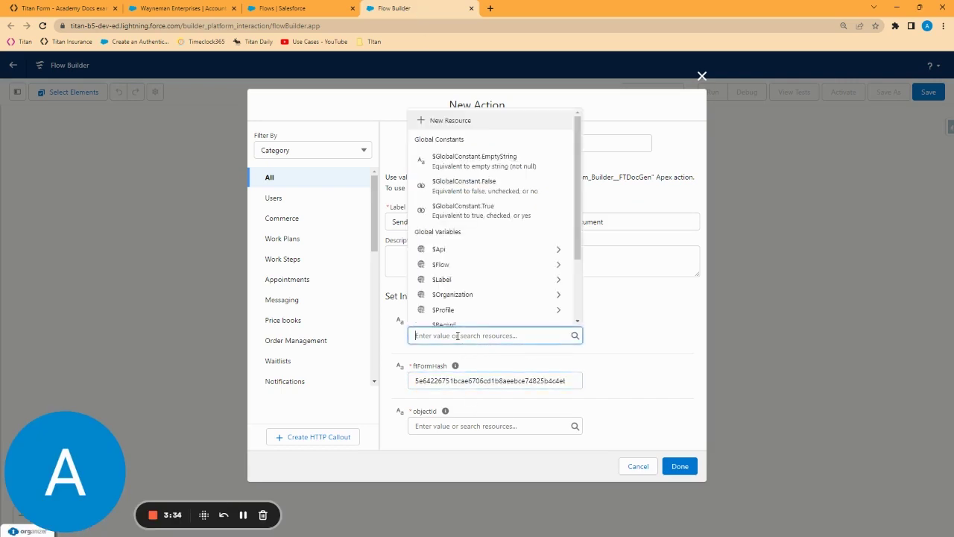
key("ctrl+v")
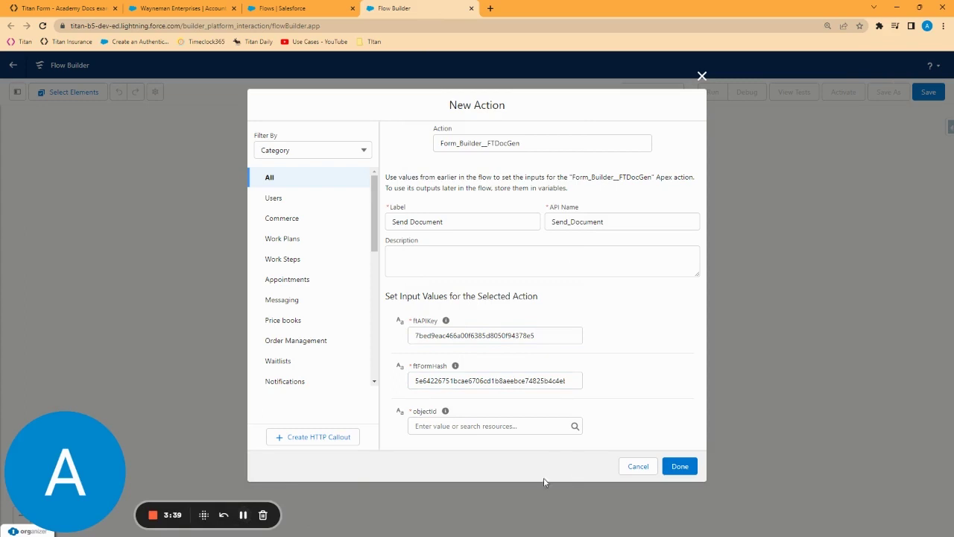
Step: Set objectId to {!$Record.Id} using the triggering record's Id
left_click(511, 425)
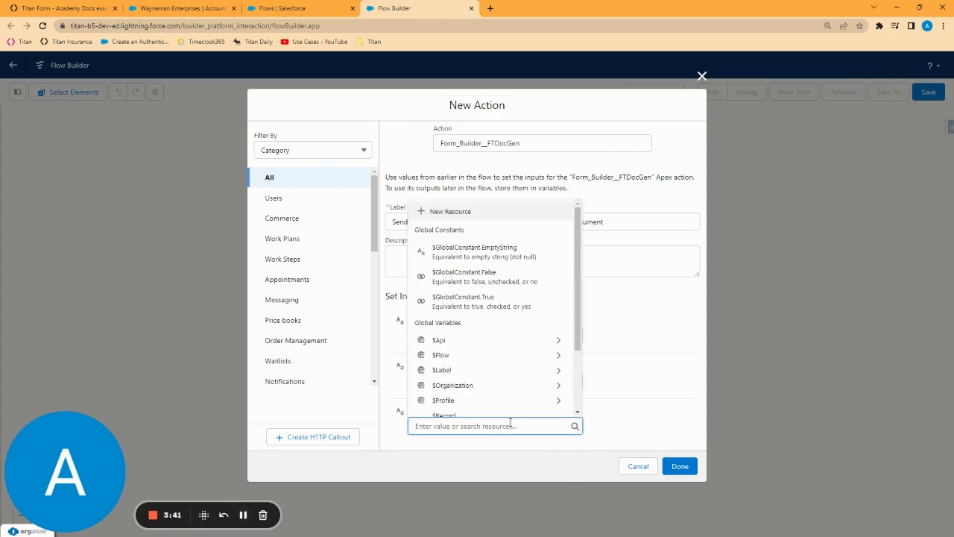
scroll(492, 373, "down", 1)
left_click(562, 377)
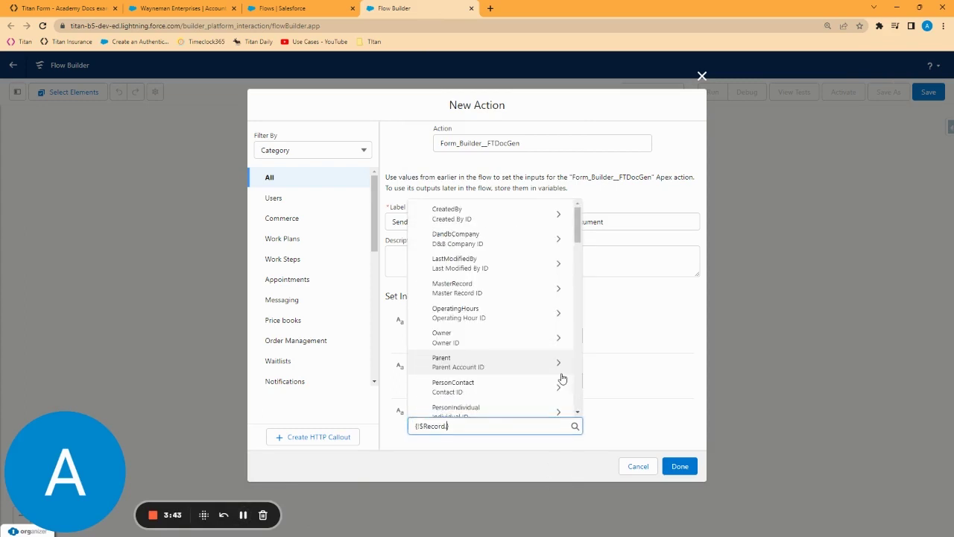
scroll(517, 311, "down", 1)
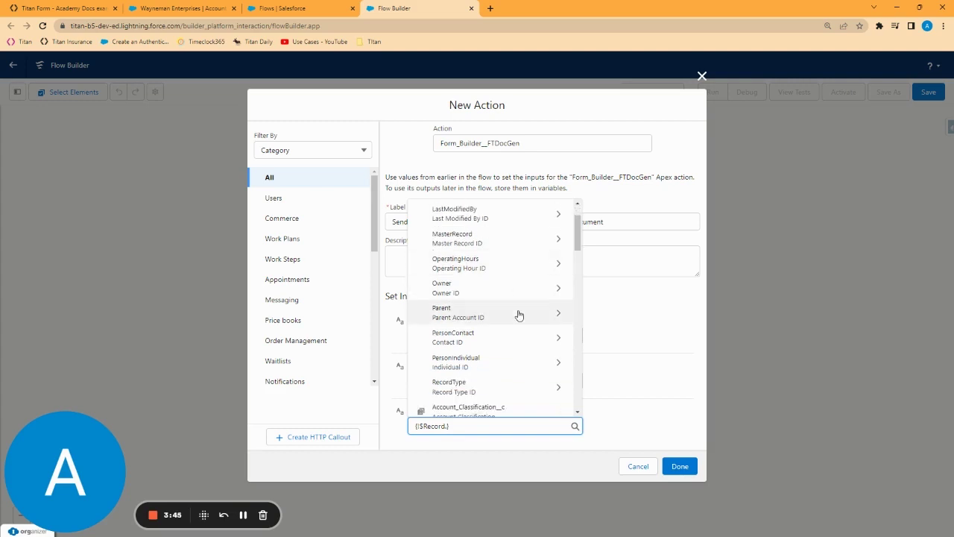
scroll(518, 313, "down", 1)
left_click(444, 433)
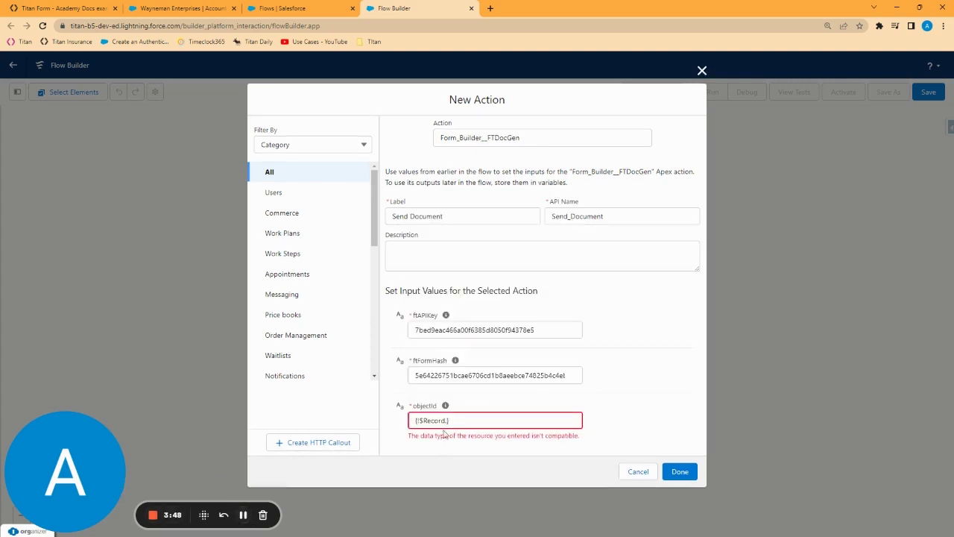
left_click(551, 226)
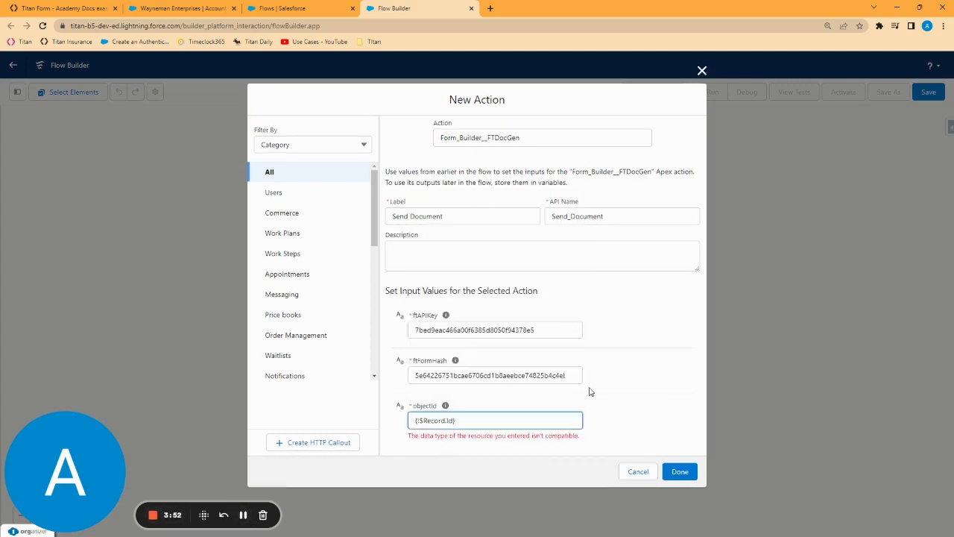
Step: Confirm the Send Document action, save the flow as 'send document', and activate Version 1
left_click(683, 474)
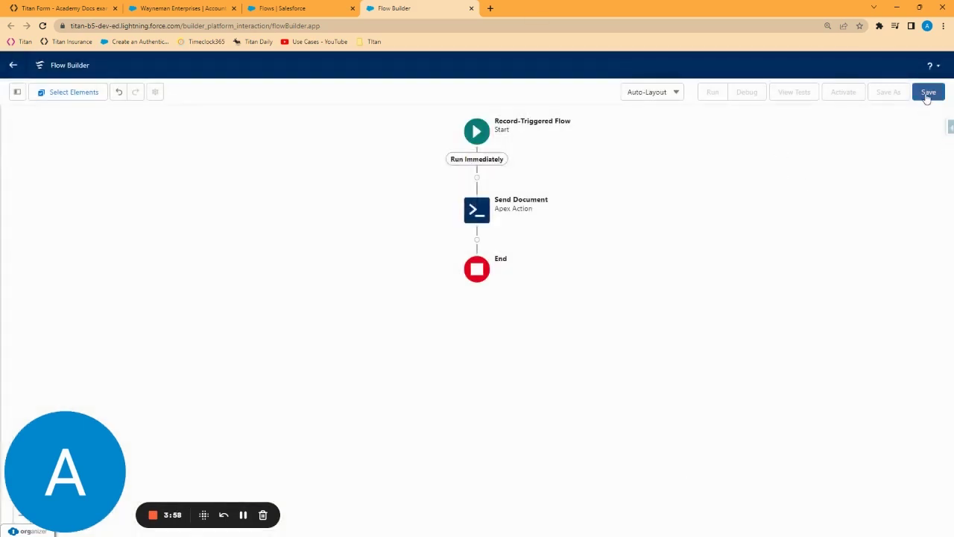
left_click(929, 93)
left_click(329, 254)
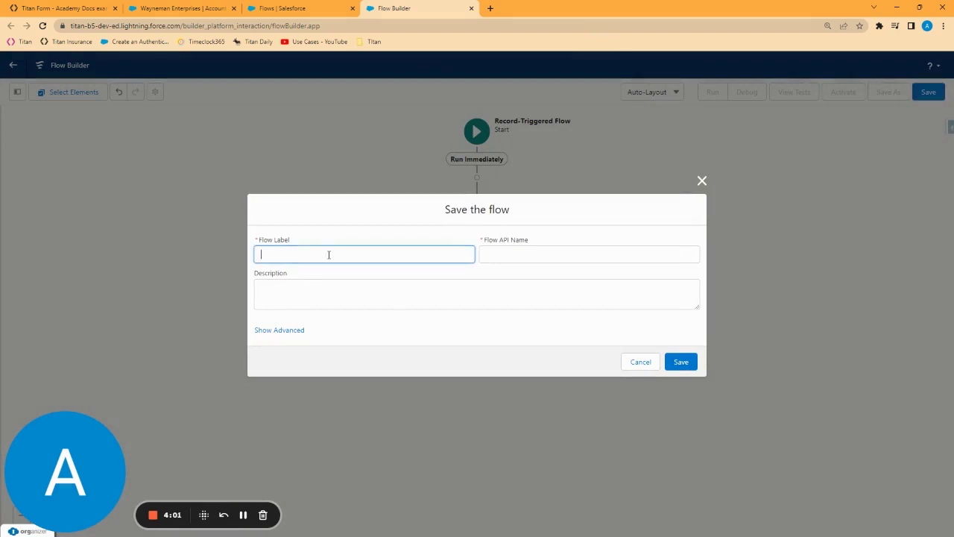
type("send document")
key("Tab")
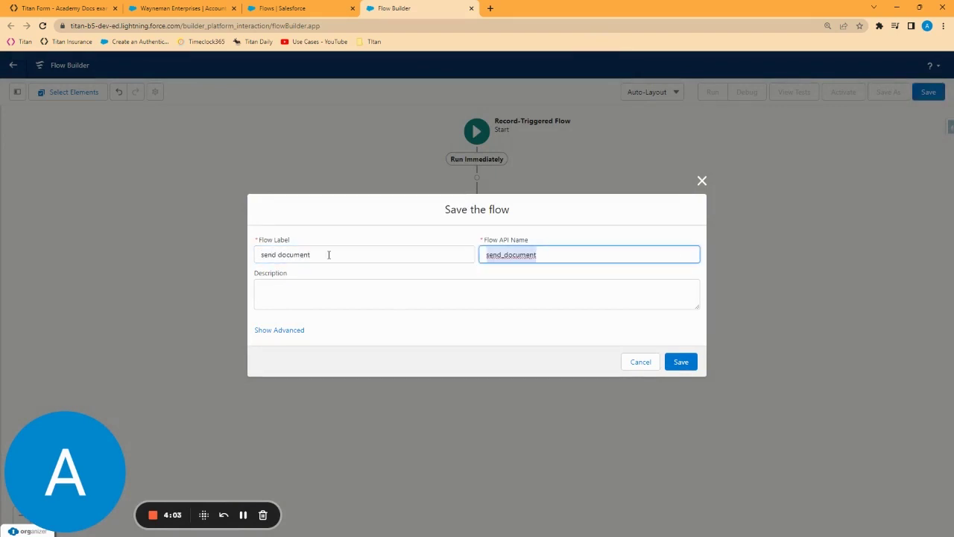
left_click(680, 362)
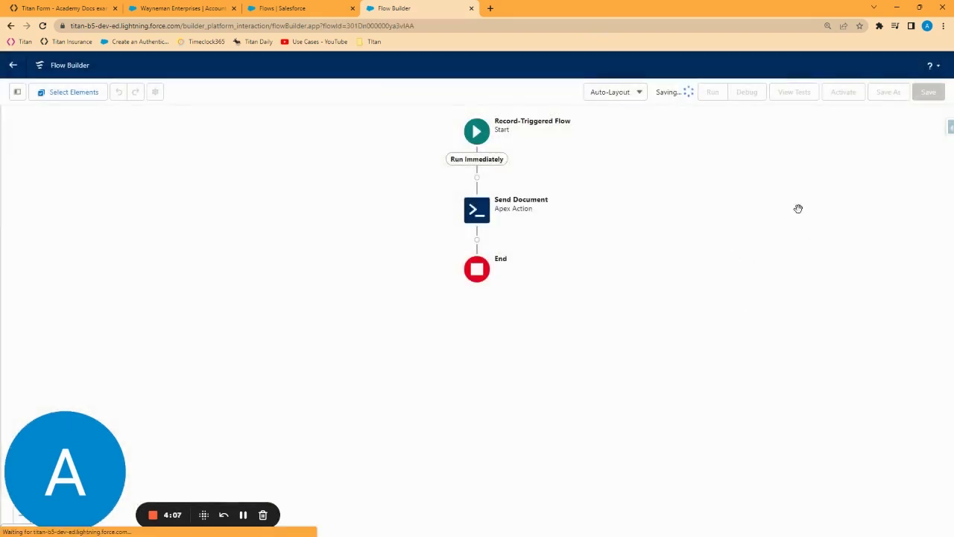
left_click(846, 95)
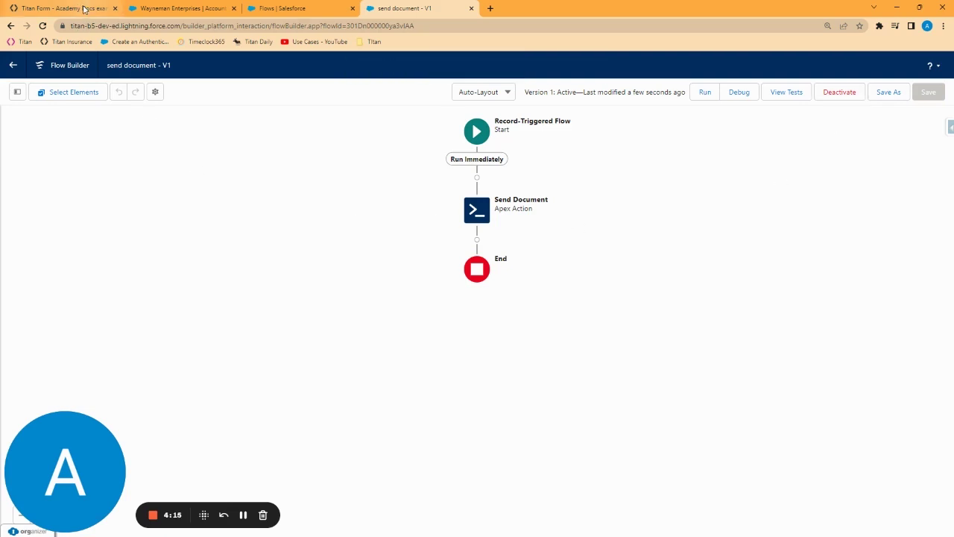
Step: Close the Titan Process Builder and document generation settings
left_click(84, 9)
left_click(644, 291)
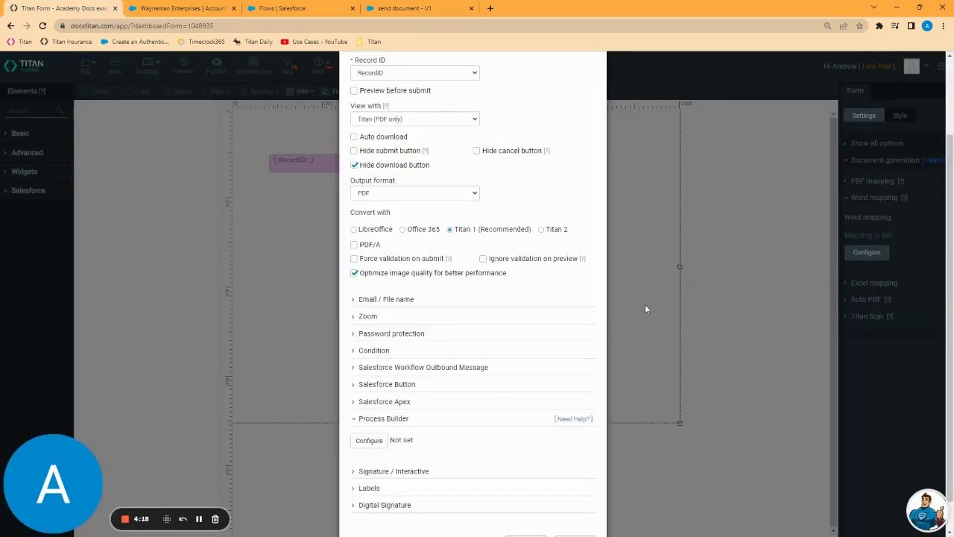
left_click(572, 509)
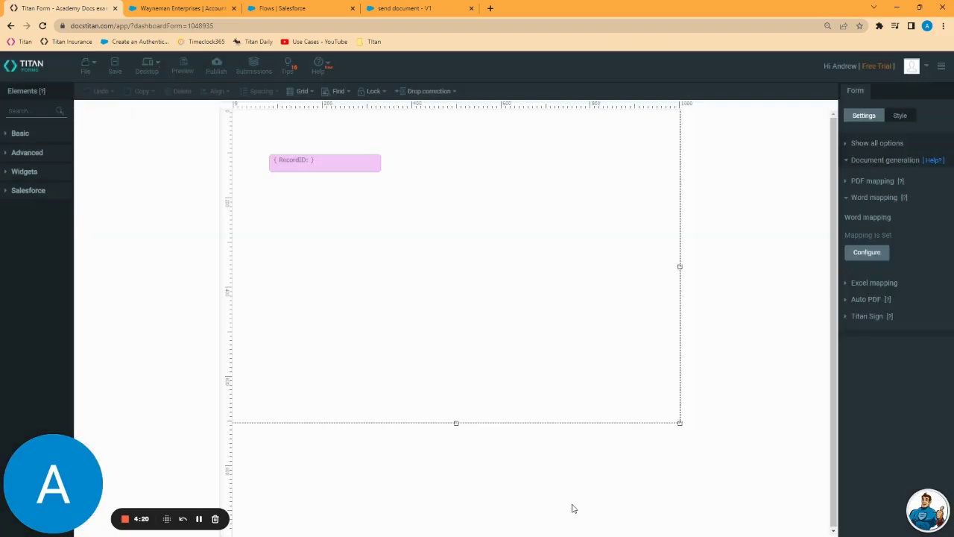
left_click(860, 202)
Step: Review the Push to Salesforce setup that creates a Files record attaching the document
left_click(857, 197)
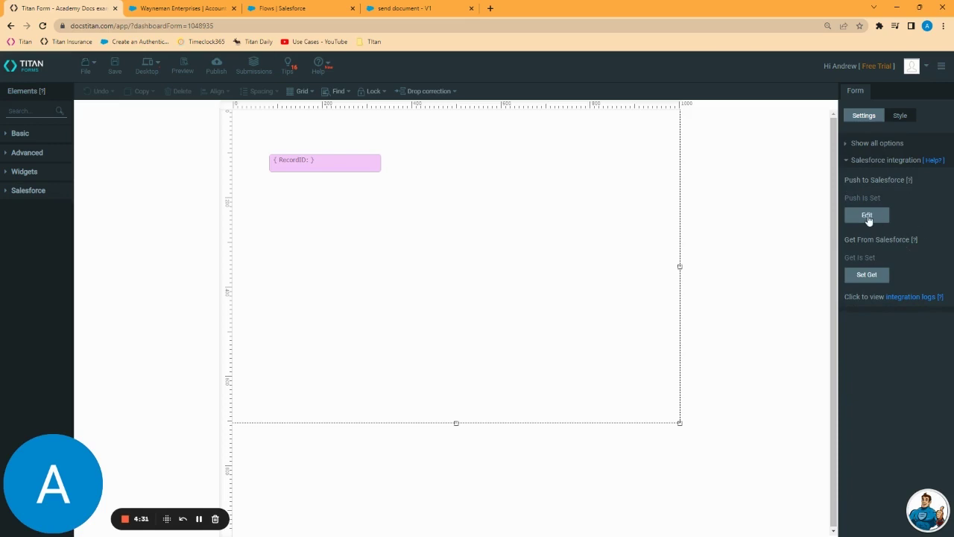
left_click(867, 215)
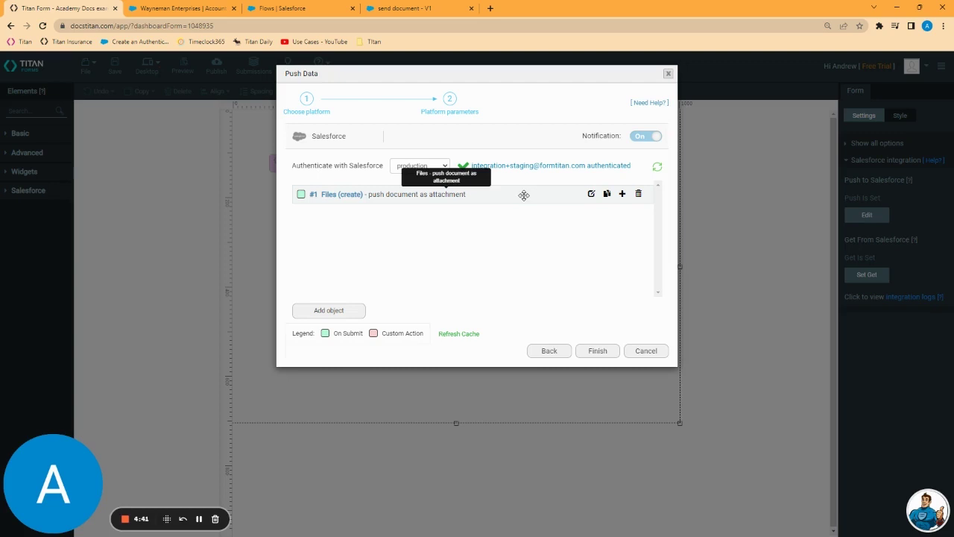
left_click(179, 7)
Step: Change Wayneman Enterprises' Industry from Agriculture to Apparel and save the record
left_click(498, 504)
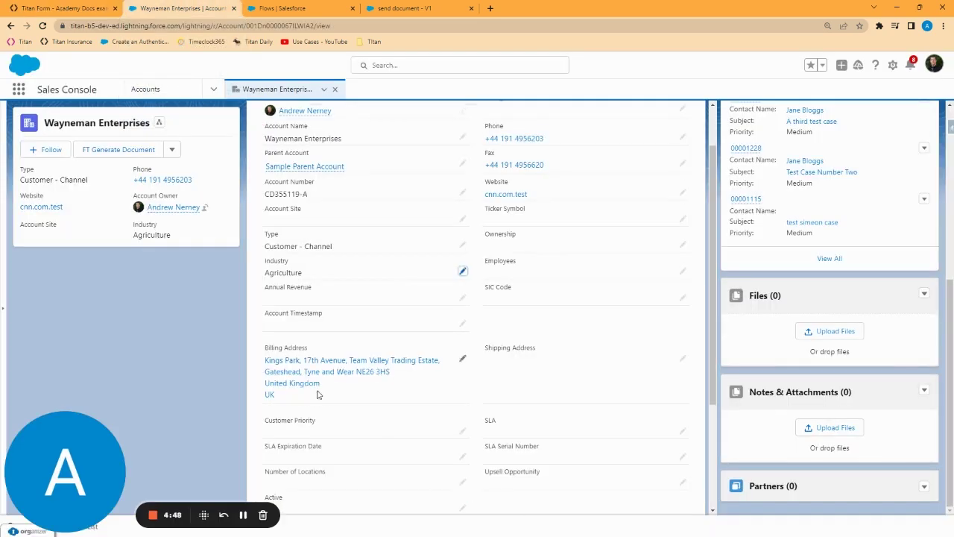
left_click(463, 271)
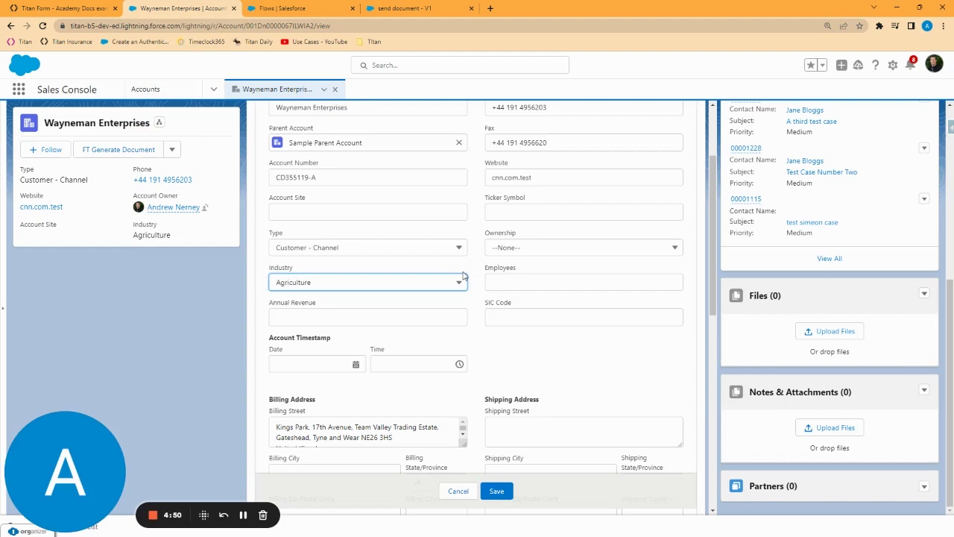
left_click(400, 289)
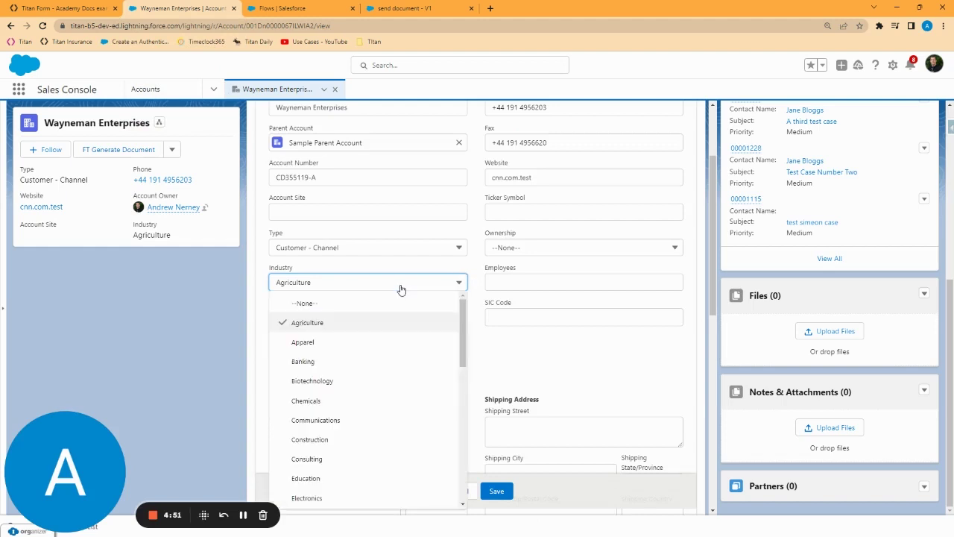
left_click(353, 342)
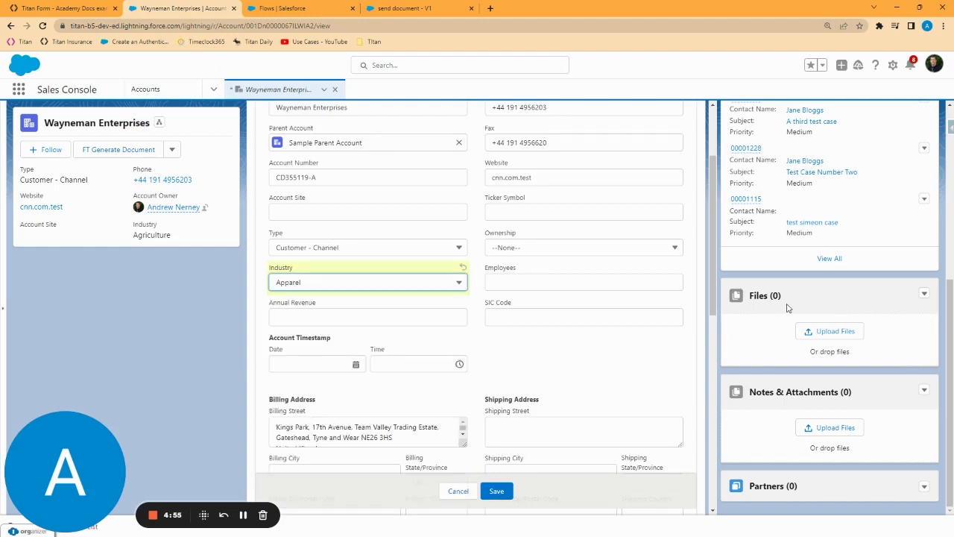
left_click(498, 493)
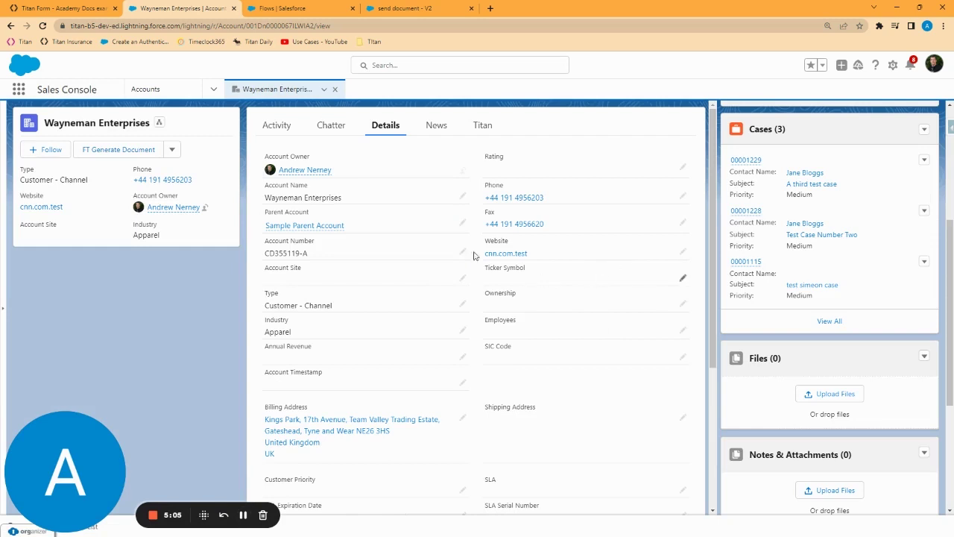
Step: Refresh the account tab to reveal the generated Static File Name PDF
left_click(323, 89)
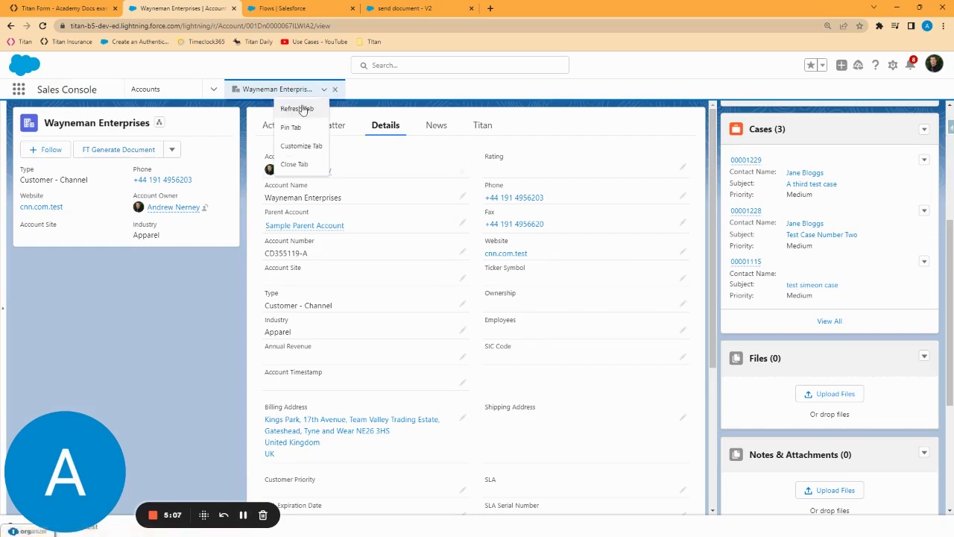
left_click(298, 107)
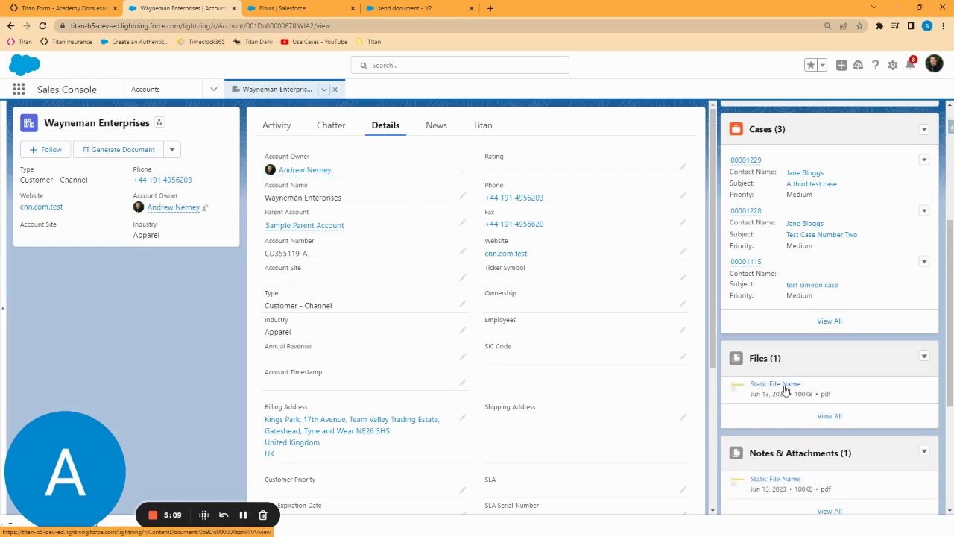